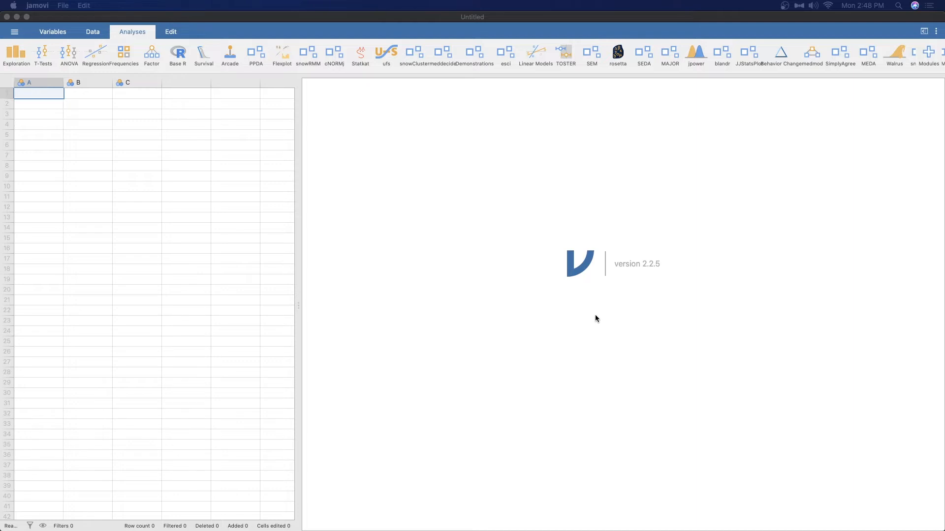
{"action": "left_click", "coordinate": [595, 318]}
{"action": "left_click", "coordinate": [612, 276]}
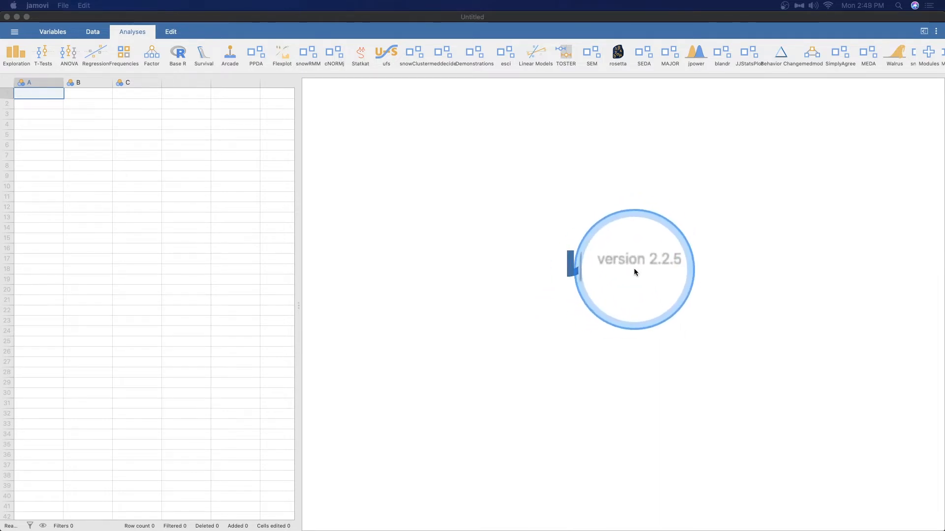
{"action": "left_click", "coordinate": [571, 338]}
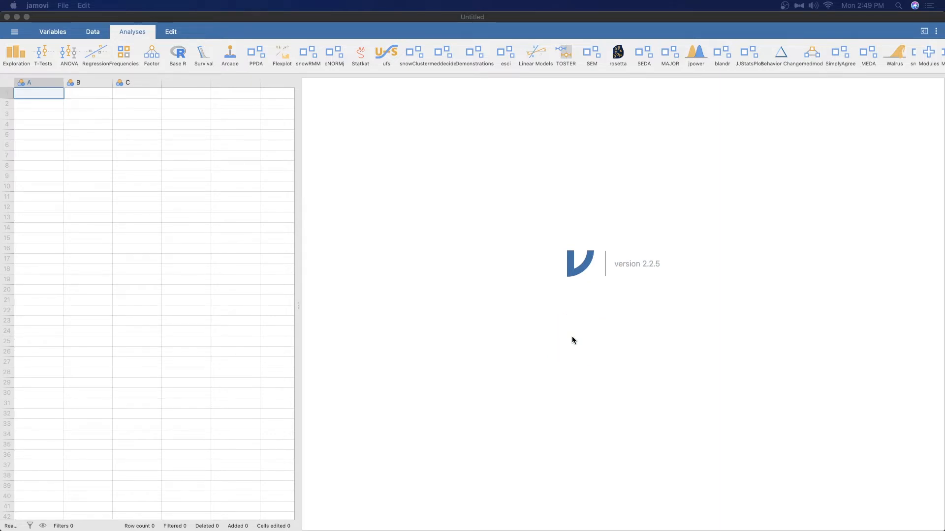
{"action": "left_click", "coordinate": [391, 300]}
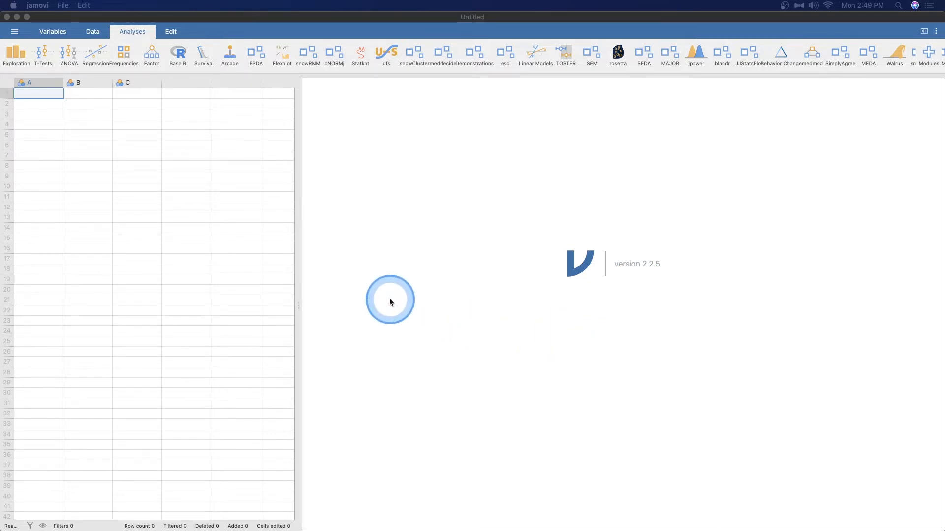
- Open the Big 5 (Dolan, Oort, Stoel & Wicherts, 2009) data set from the Data Library
{"action": "left_click", "coordinate": [15, 34]}
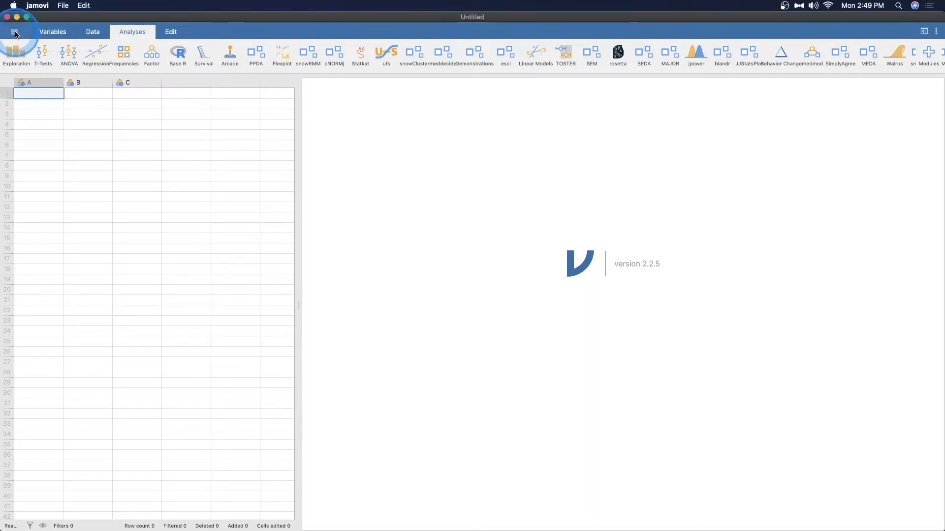
{"action": "left_click", "coordinate": [171, 268]}
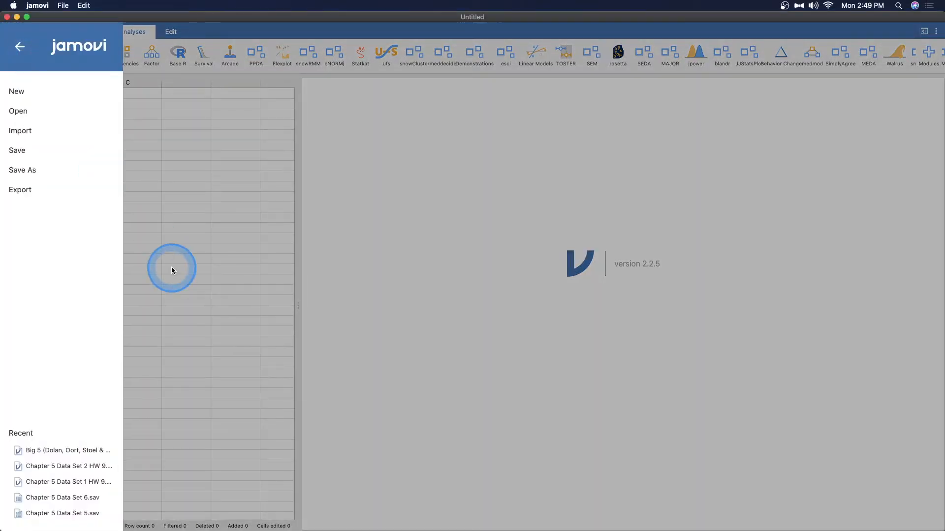
{"action": "left_click", "coordinate": [24, 112]}
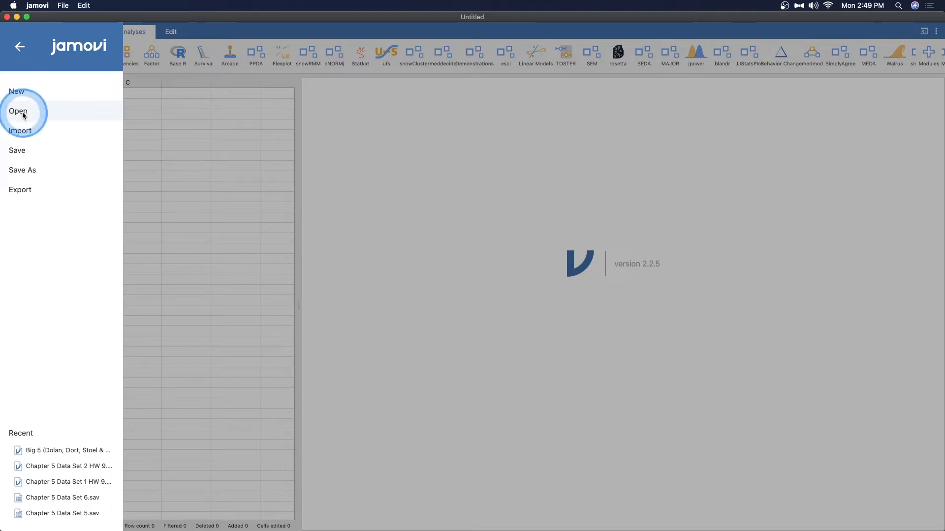
{"action": "left_click", "coordinate": [19, 114]}
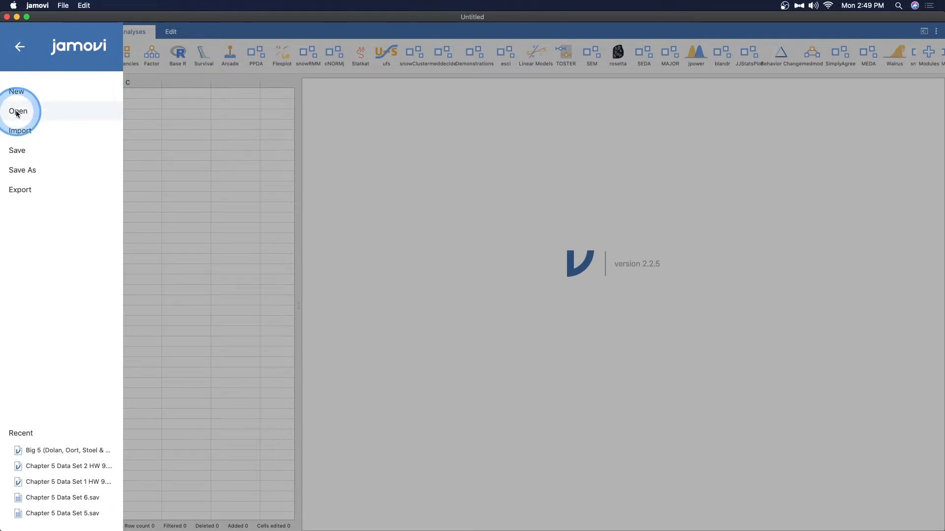
{"action": "left_click", "coordinate": [27, 147]}
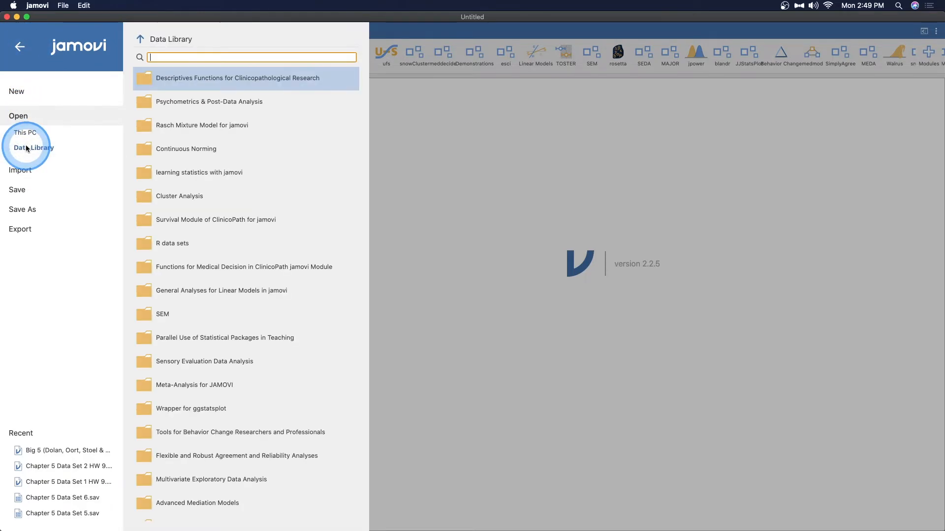
{"action": "scroll", "coordinate": [217, 266], "scroll_direction": "down", "scroll_amount": 5}
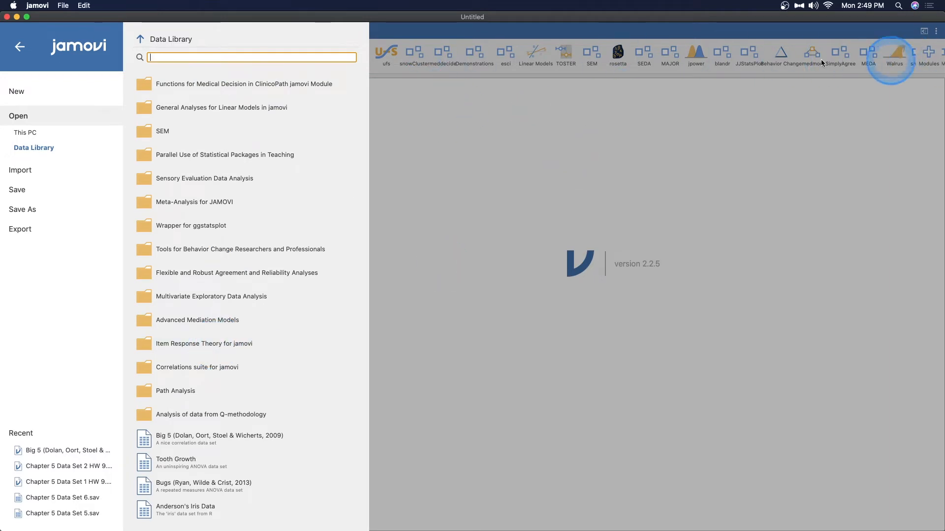
{"action": "left_click", "coordinate": [190, 442]}
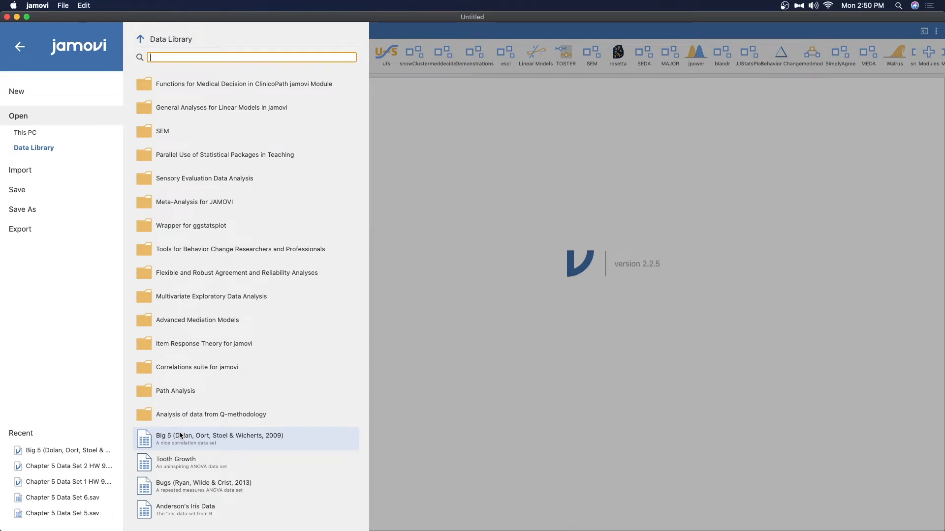
{"action": "left_click", "coordinate": [171, 515]}
{"action": "left_click", "coordinate": [173, 446]}
{"action": "left_click", "coordinate": [184, 509]}
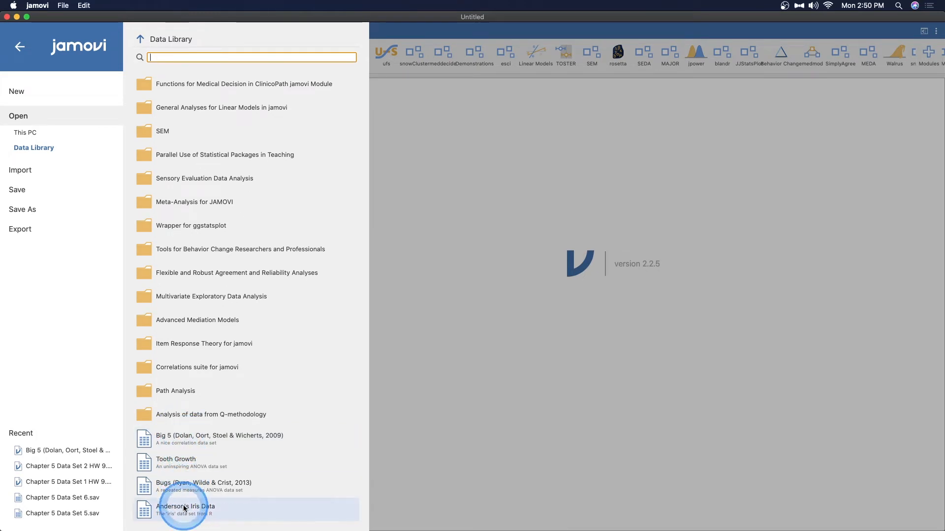
{"action": "left_click", "coordinate": [182, 436]}
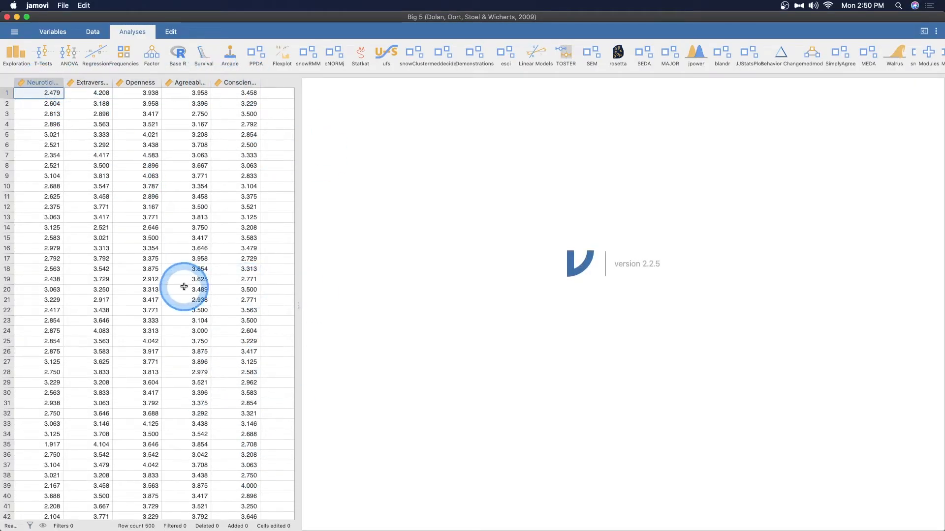
- Look over the rows of the data set and start a Correlation Matrix analysis
{"action": "scroll", "coordinate": [133, 282], "scroll_direction": "down", "scroll_amount": 5}
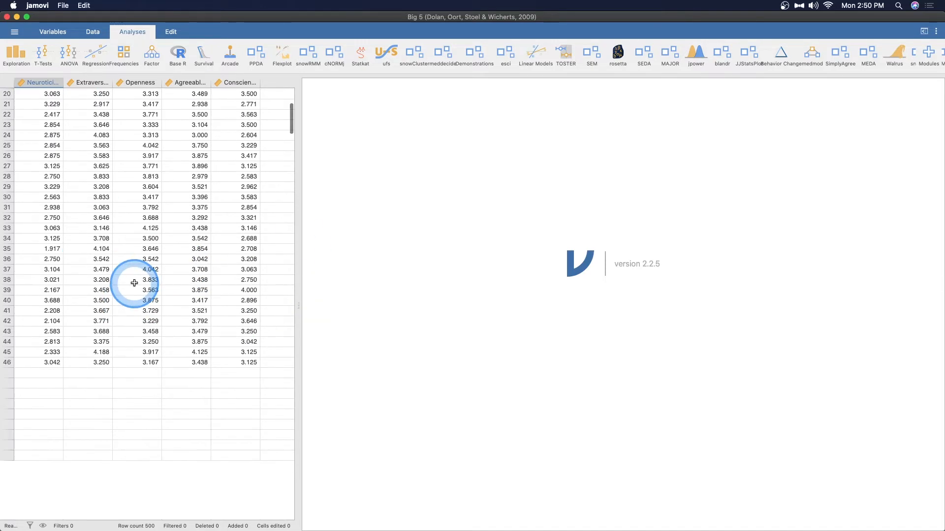
{"action": "scroll", "coordinate": [134, 283], "scroll_direction": "down", "scroll_amount": 20}
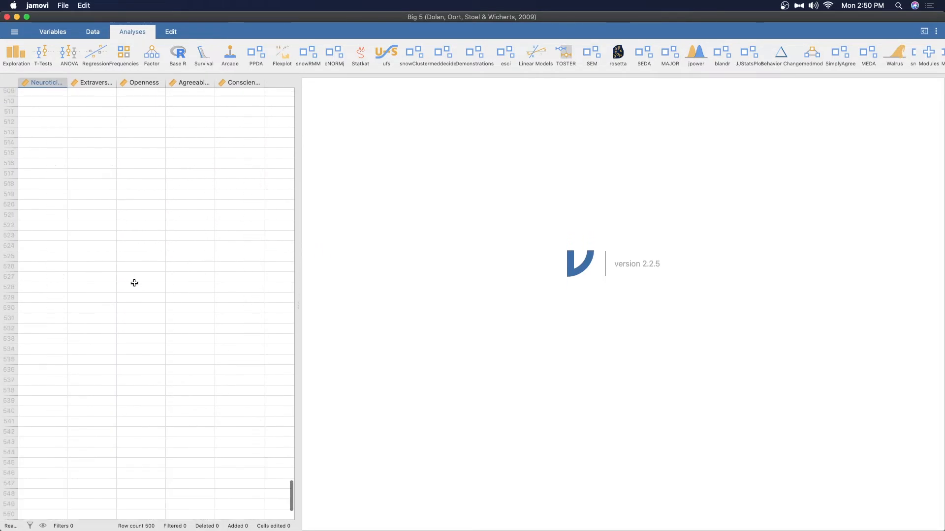
{"action": "scroll", "coordinate": [134, 283], "scroll_direction": "up", "scroll_amount": 20}
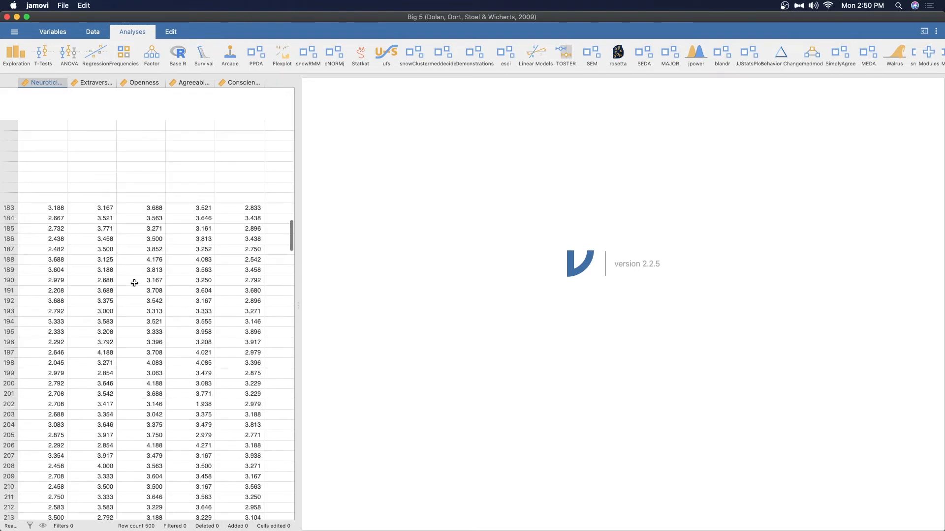
{"action": "scroll", "coordinate": [134, 283], "scroll_direction": "up", "scroll_amount": 12}
{"action": "left_click", "coordinate": [130, 231]}
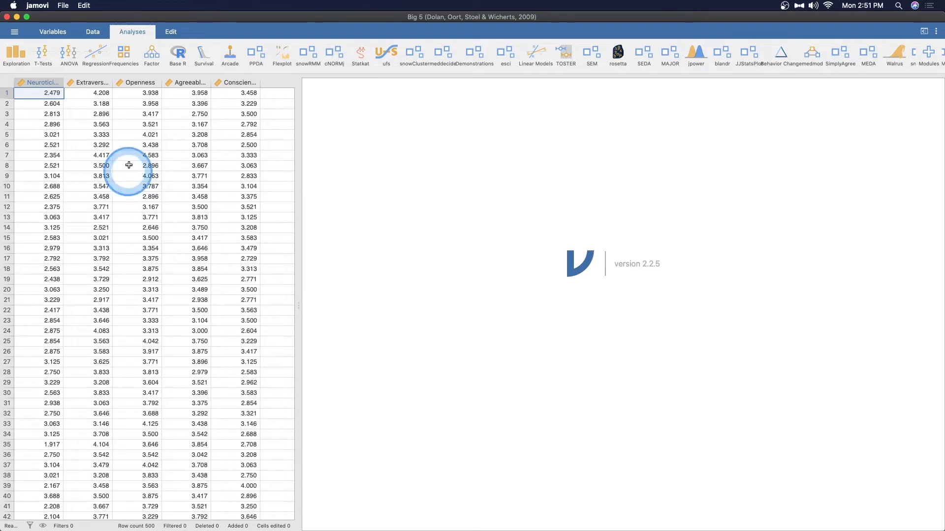
{"action": "left_click", "coordinate": [96, 53]}
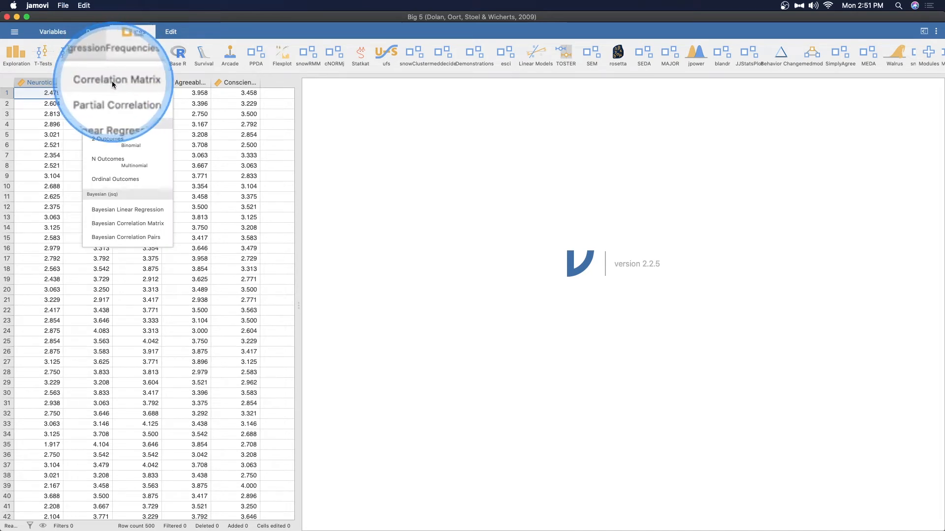
{"action": "left_click", "coordinate": [114, 84]}
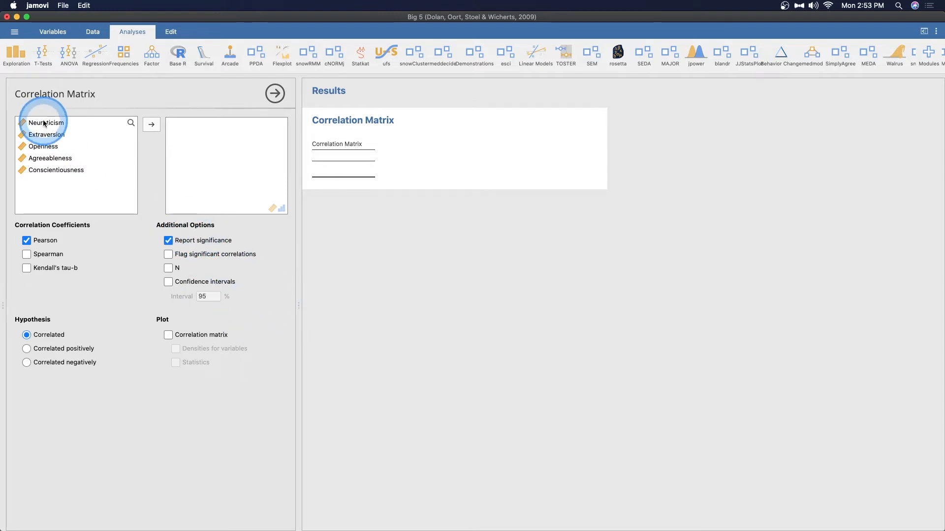
{"action": "left_click_drag", "start_coordinate": [44, 123], "coordinate": [52, 169]}
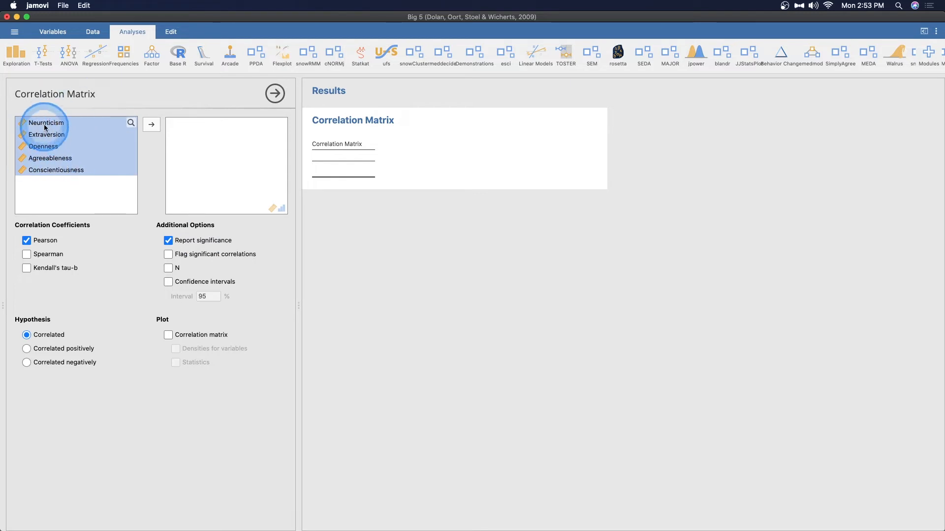
{"action": "left_click", "coordinate": [25, 124]}
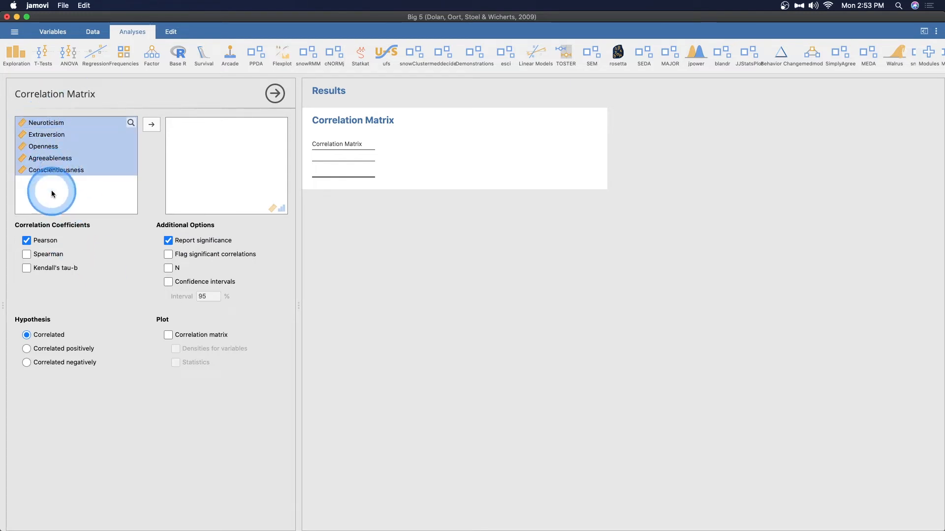
{"action": "left_click", "coordinate": [69, 172]}
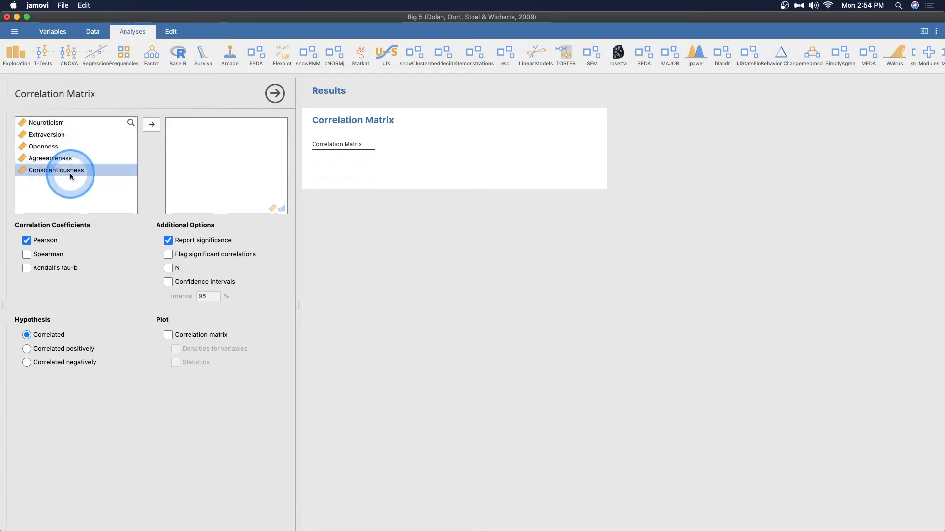
{"action": "left_click_drag", "start_coordinate": [67, 170], "coordinate": [58, 123]}
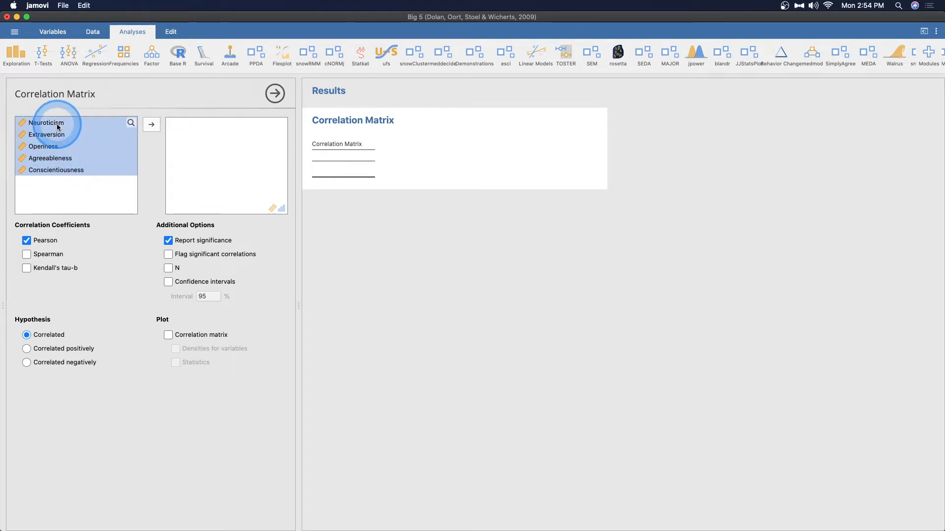
{"action": "left_click", "coordinate": [67, 148]}
{"action": "left_click", "coordinate": [53, 123], "text": "super"}
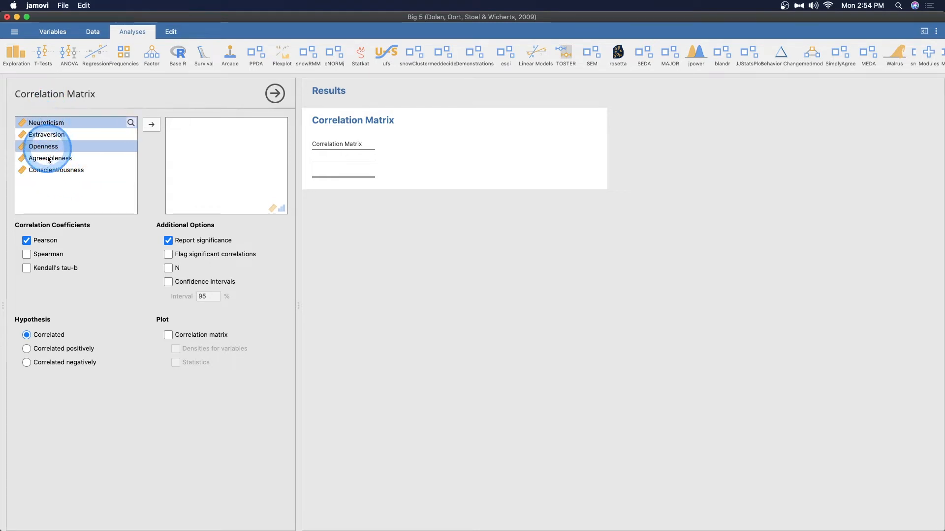
{"action": "left_click", "coordinate": [48, 157], "text": "super"}
{"action": "left_click", "coordinate": [52, 171], "text": "super"}
{"action": "left_click", "coordinate": [52, 134], "text": "super"}
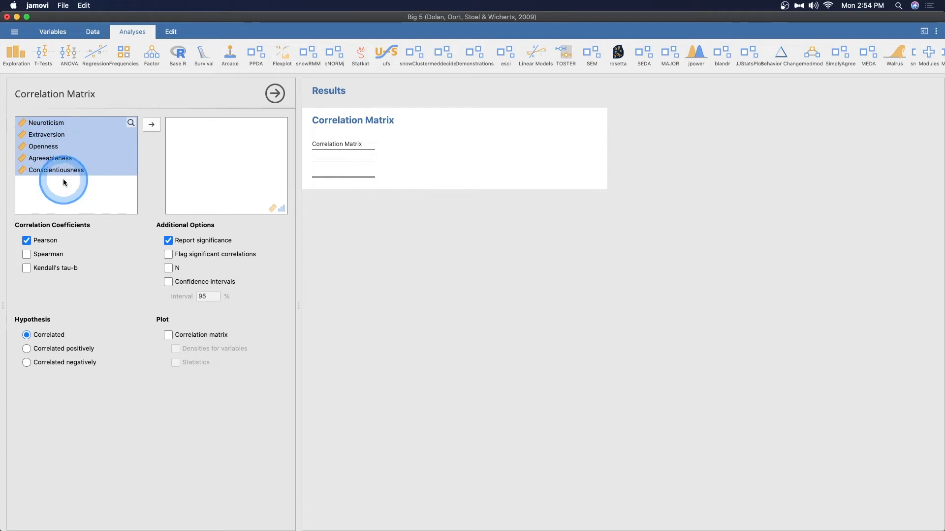
{"action": "left_click", "coordinate": [45, 153]}
- Add all five variables, Neuroticism through Conscientiousness, to the correlation matrix
{"action": "left_click", "coordinate": [49, 123]}
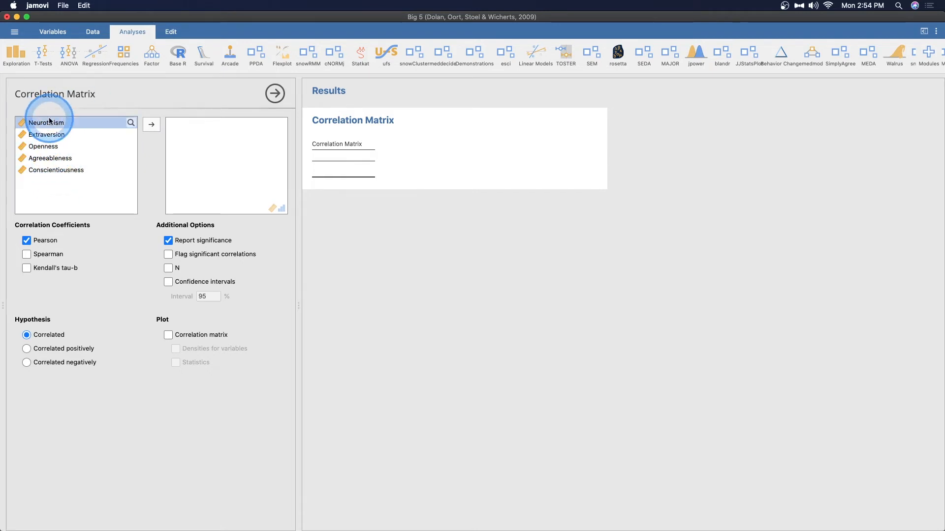
{"action": "left_click", "coordinate": [65, 175], "text": "shift"}
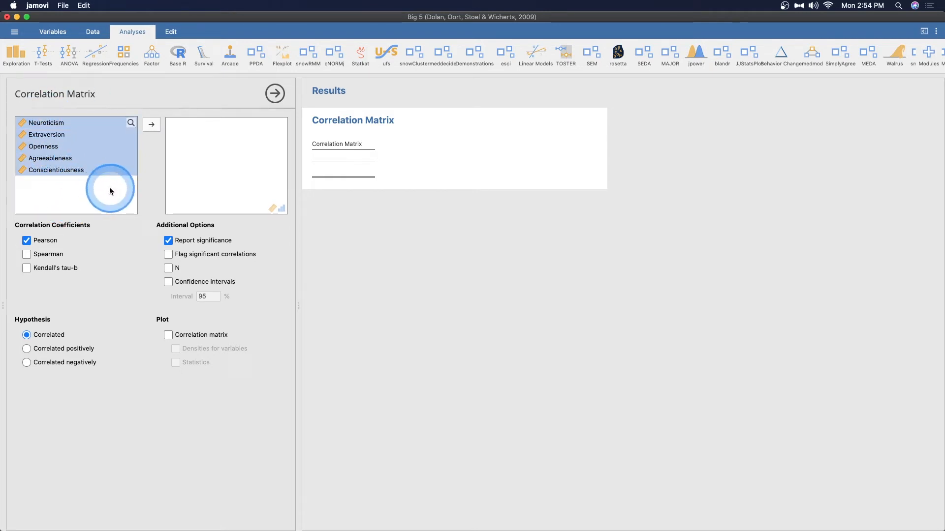
{"action": "left_click", "coordinate": [151, 124]}
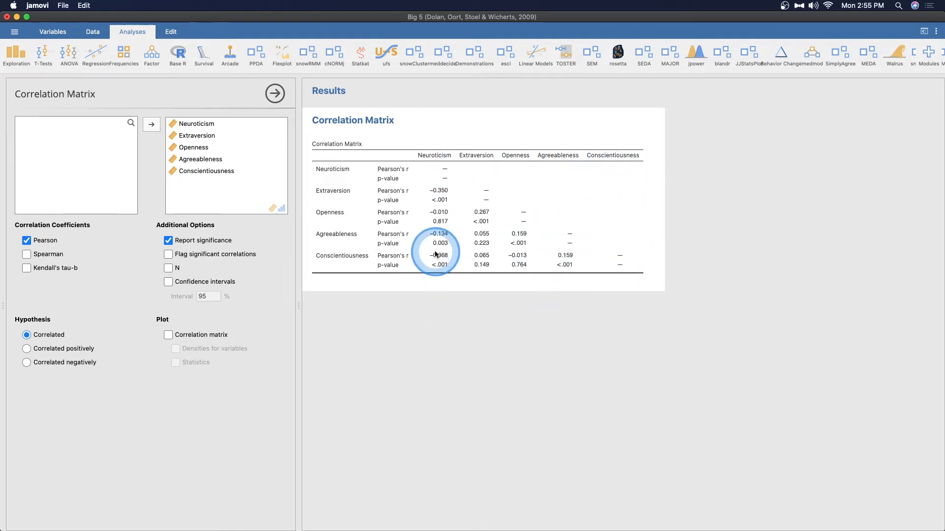
- Add the Spearman and Kendall's tau-b coefficients to the correlation matrix
{"action": "key", "text": "ctrl"}
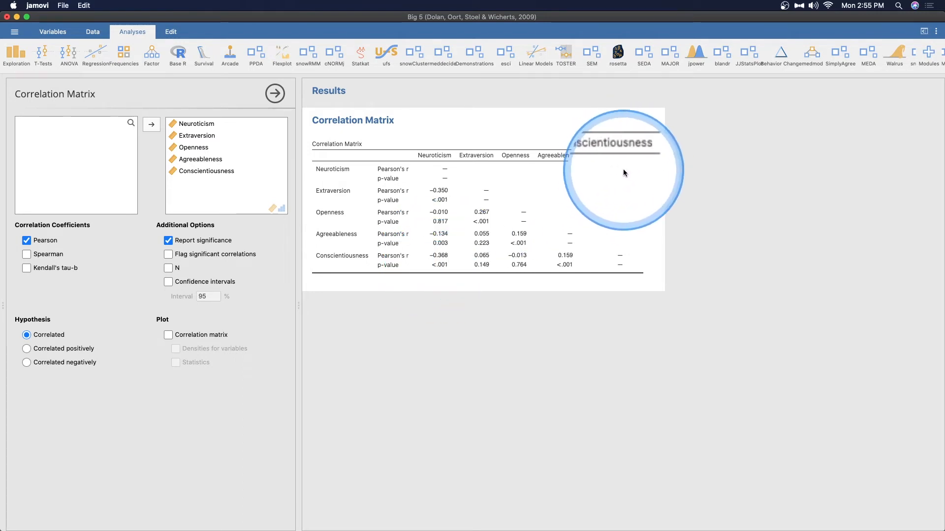
{"action": "key", "text": "ctrl"}
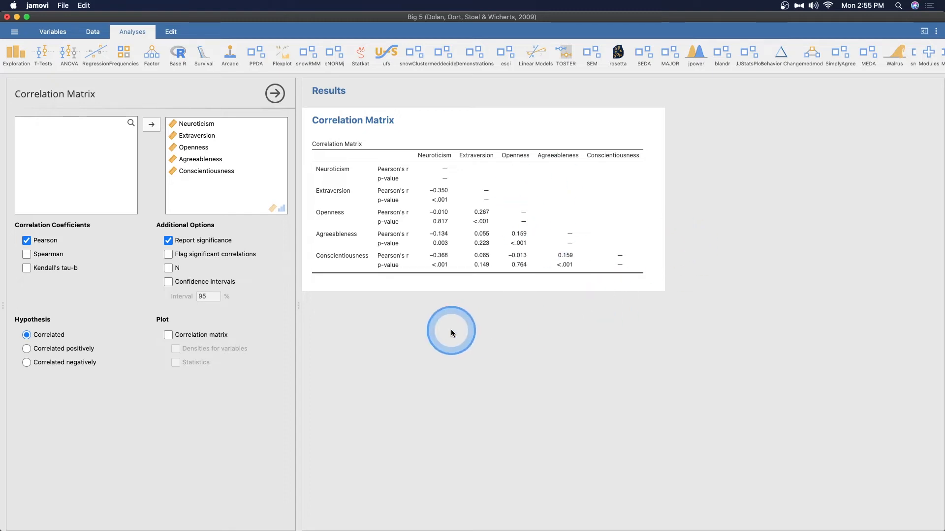
{"action": "left_click", "coordinate": [43, 255]}
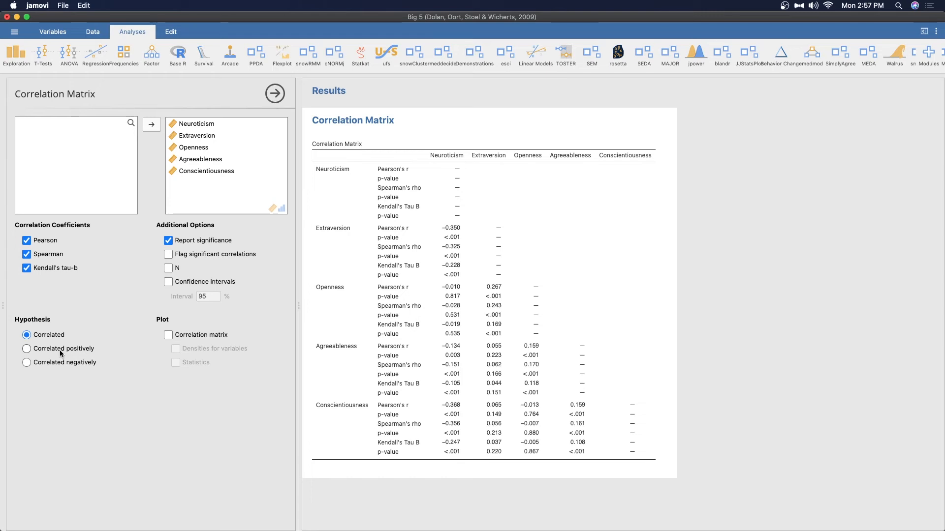
- Try the Correlated positively hypothesis and switch the hypothesis back to Correlated
{"action": "left_click", "coordinate": [27, 350]}
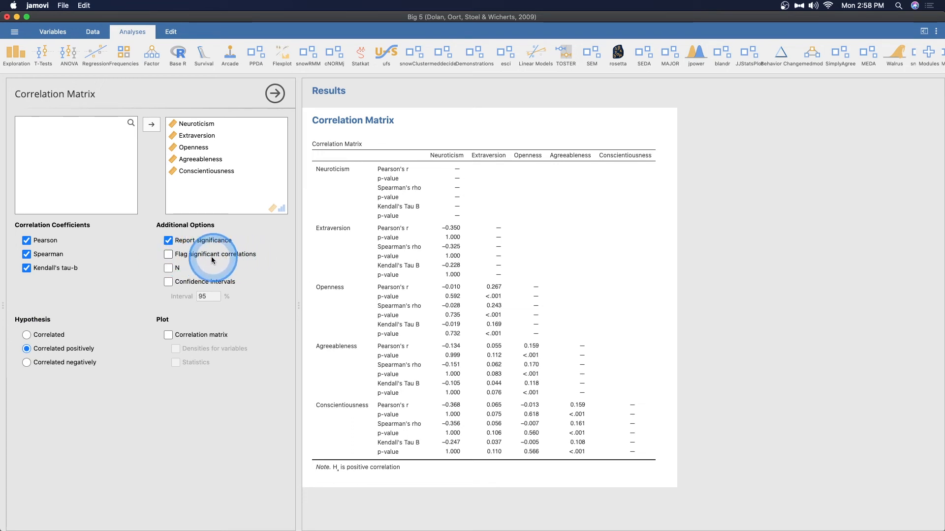
{"action": "left_click", "coordinate": [27, 336]}
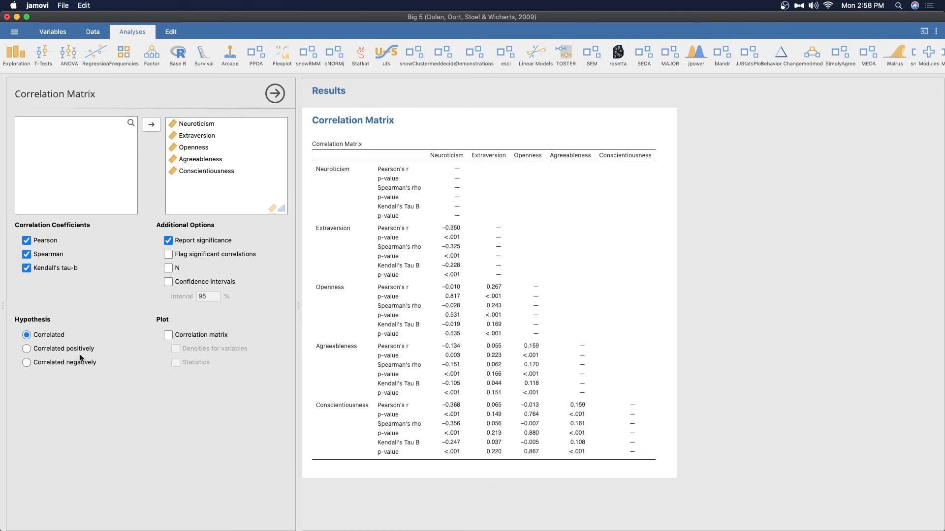
- Remove the Spearman and Kendall's tau-b coefficients so that only Pearson is reported
{"action": "left_click", "coordinate": [26, 254]}
{"action": "left_click", "coordinate": [26, 268]}
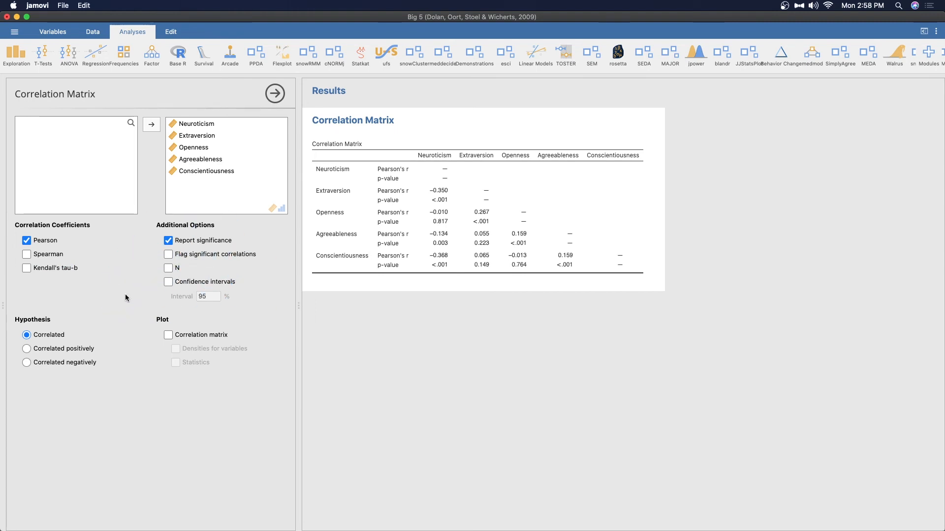
- Flag significant correlations in the matrix, and try reporting N before turning it off again
{"action": "left_click", "coordinate": [168, 255]}
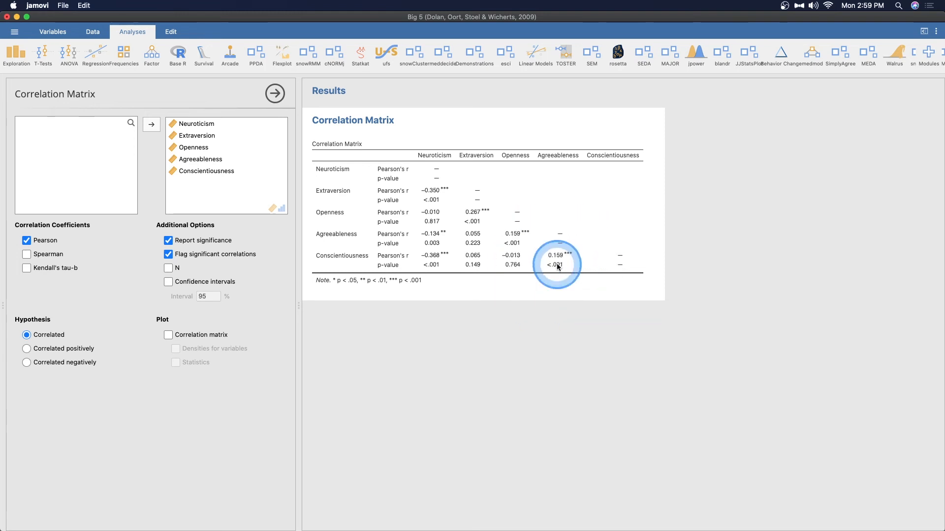
{"action": "left_click", "coordinate": [169, 267]}
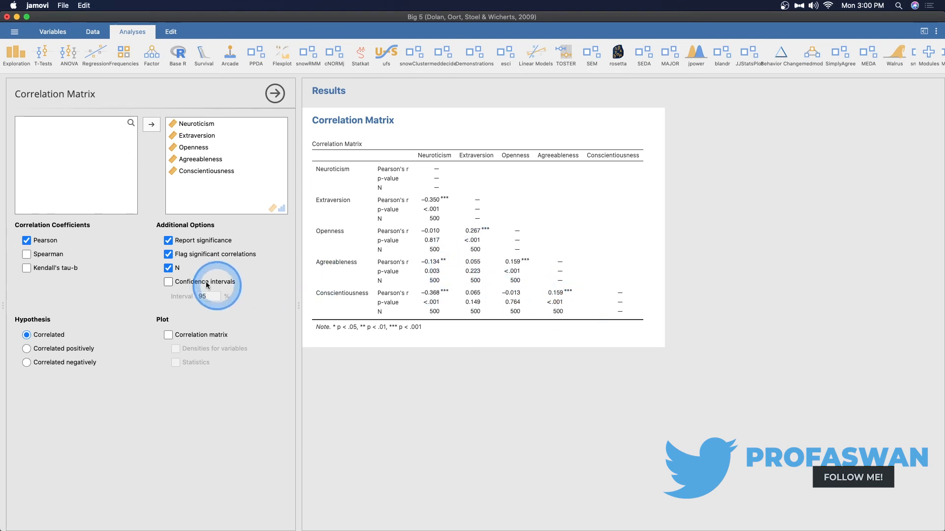
{"action": "left_click", "coordinate": [168, 269]}
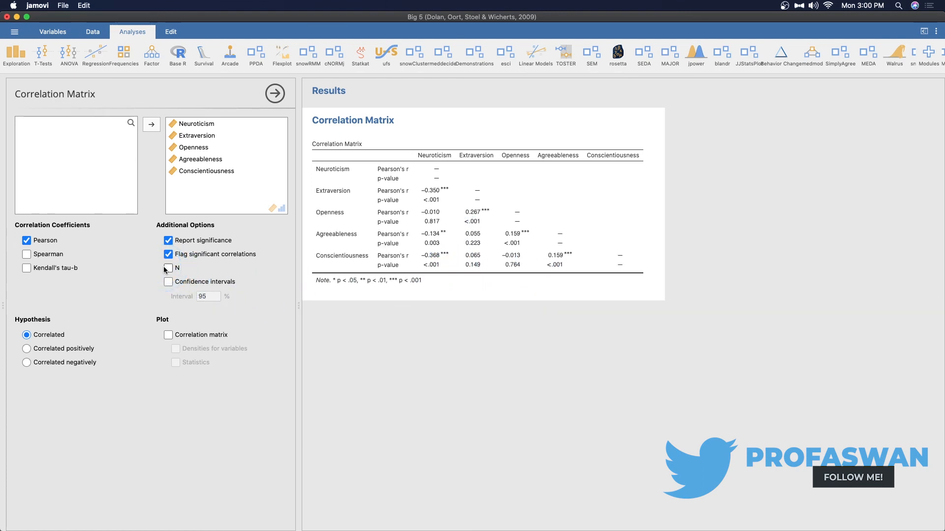
- Add confidence intervals to the correlation matrix and set the interval to 90%
{"action": "left_click", "coordinate": [168, 282]}
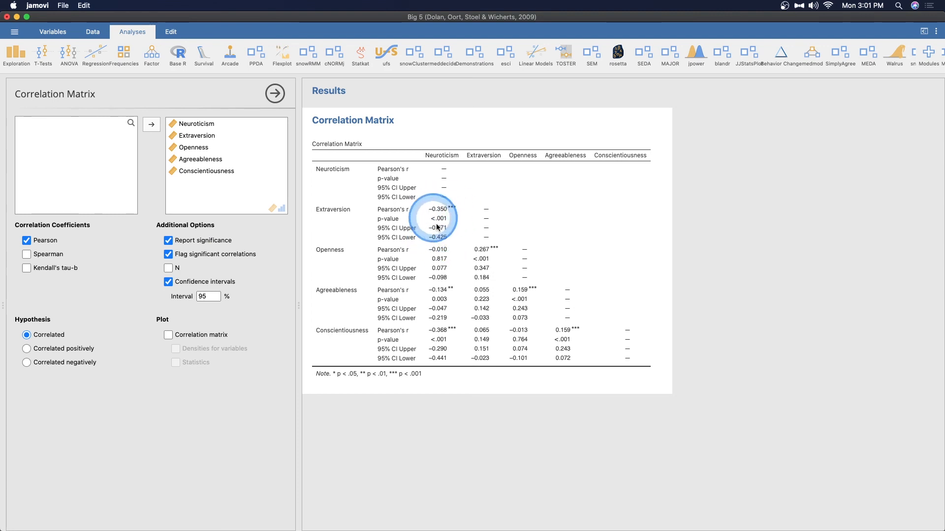
{"action": "left_click", "coordinate": [210, 298]}
{"action": "type", "text": "90"}
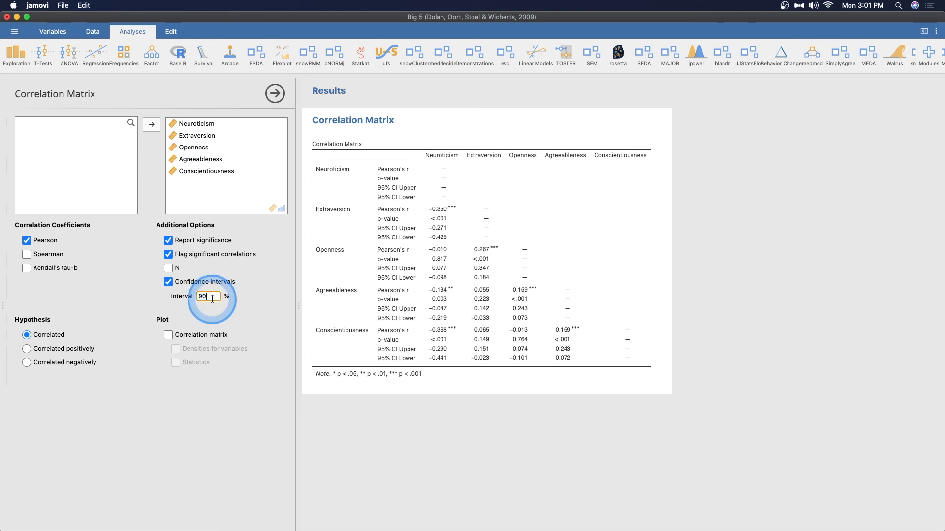
{"action": "left_click", "coordinate": [241, 310]}
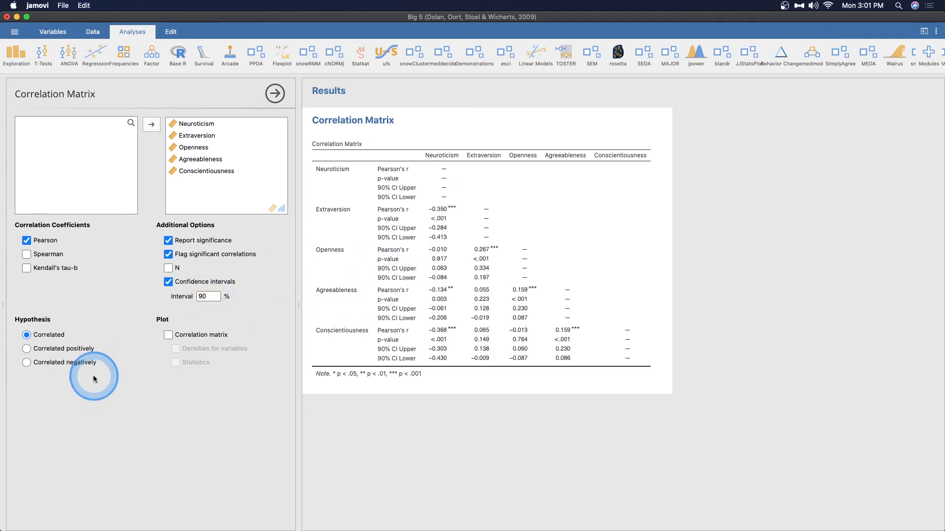
- Set the confidence interval level to 99%
{"action": "double_click", "coordinate": [202, 296]}
{"action": "type", "text": "99"}
{"action": "key", "text": "Return"}
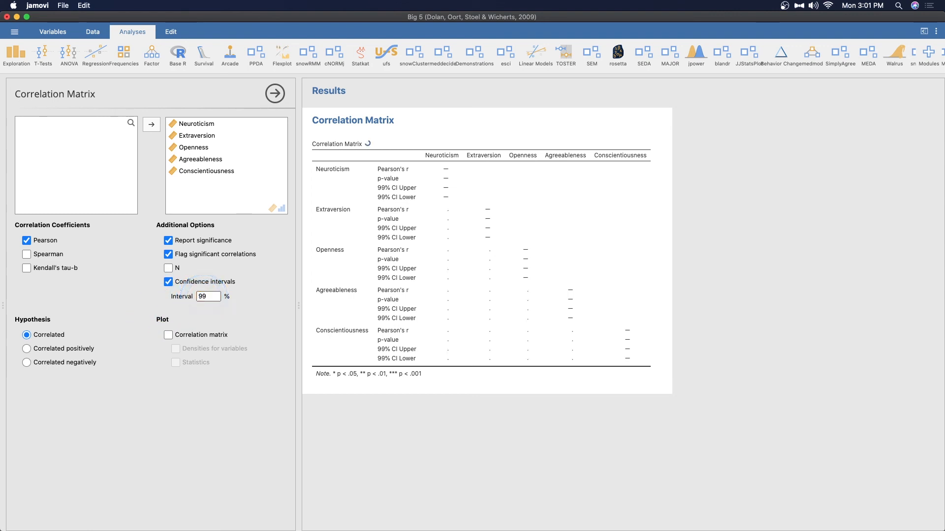